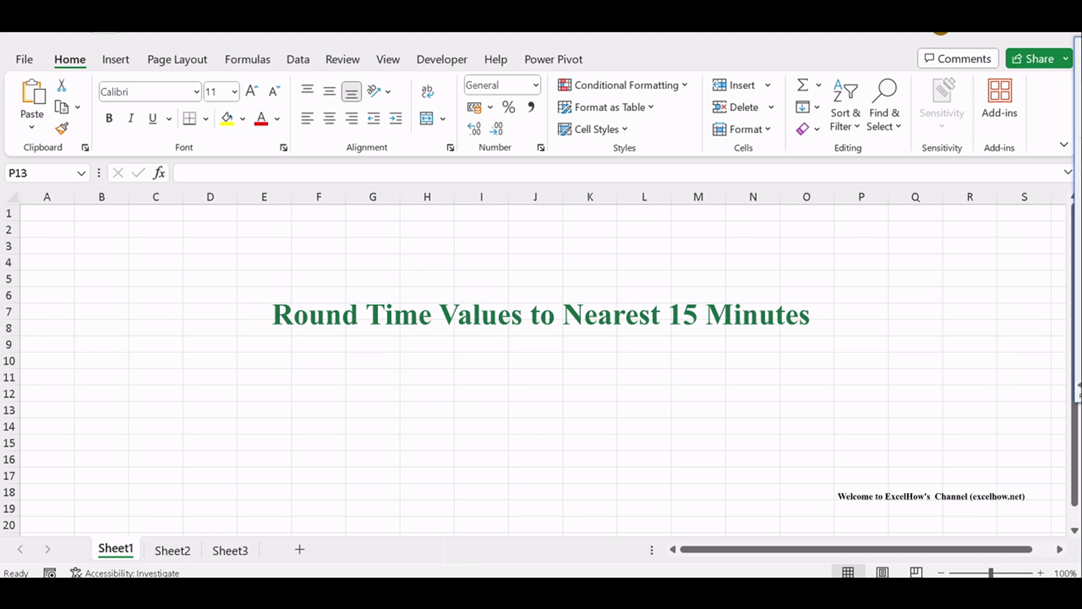
# Switch to Sheet2, which has the column B times and the rounding formula notes.
pyautogui.click(172, 550)
# Put =MROUND(B1,15/60/24) in C1 and fill it down to C4, turning 23:19:45 into 23:15:00.
pyautogui.click(831, 281)
pyautogui.doubleClick(831, 279)
pyautogui.click(240, 211)
pyautogui.doubleClick(240, 211)
pyautogui.write('=MROUND(B1,15/60/24)')
pyautogui.press('Return')
pyautogui.click(284, 213)
pyautogui.moveTo(302, 223); pyautogui.dragTo(295, 269)
pyautogui.click(380, 248)
pyautogui.click(279, 213)
pyautogui.scroll(-1, 279, 213)
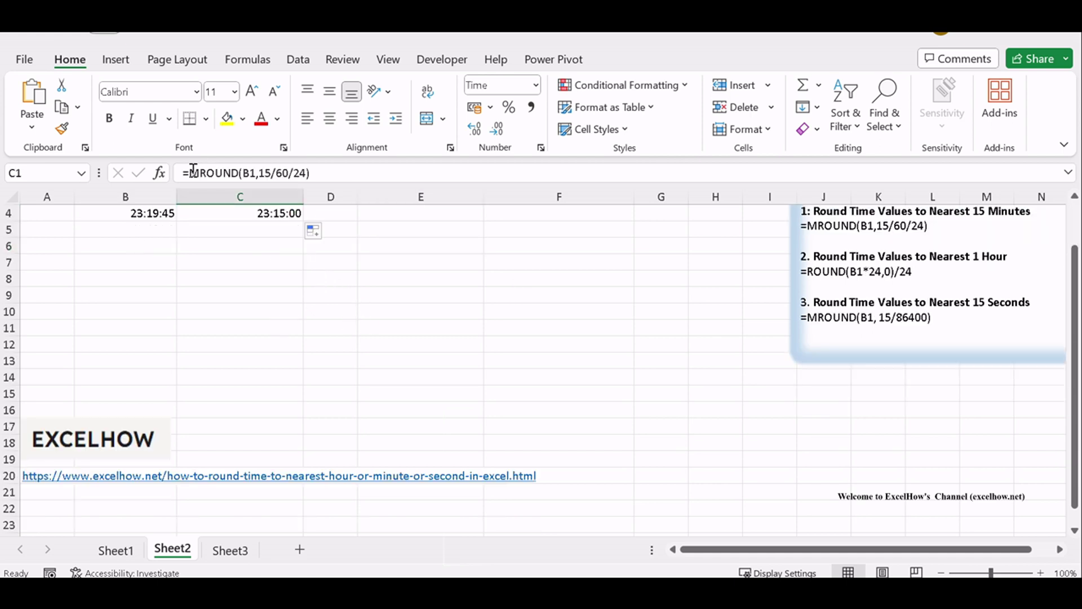
pyautogui.scroll(1, 364, 264)
pyautogui.click(274, 231)
pyautogui.click(280, 246)
pyautogui.click(277, 262)
pyautogui.click(277, 213)
pyautogui.click(153, 213)
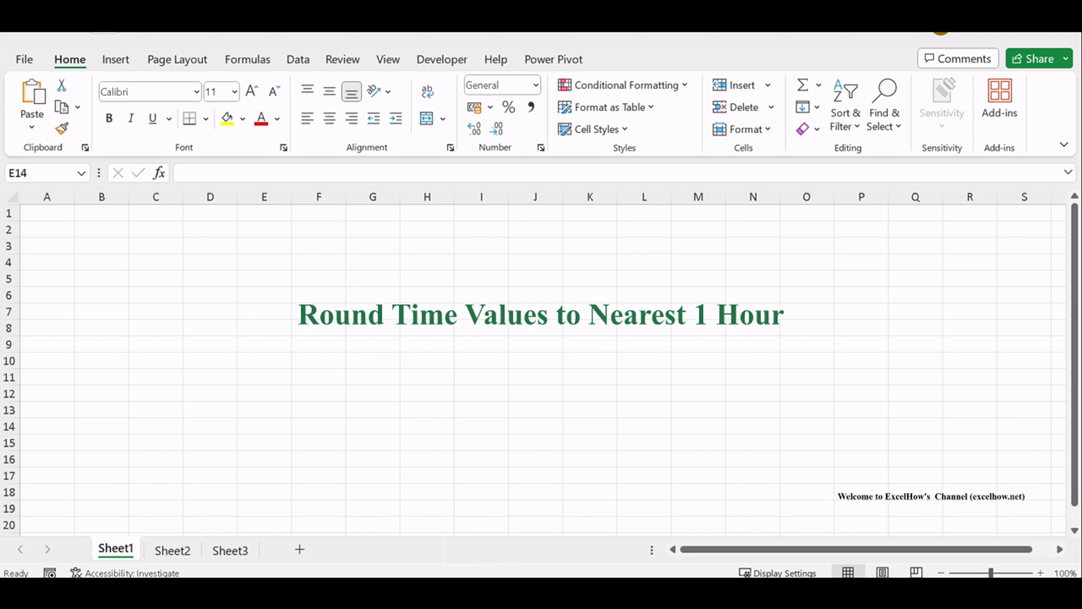
# Back on Sheet2, highlight the 'Nearest 1 Hour' item in the formula notes.
pyautogui.click(178, 550)
pyautogui.moveTo(850, 306); pyautogui.dragTo(1007, 305)
pyautogui.click(601, 310)
pyautogui.moveTo(930, 305); pyautogui.dragTo(999, 303)
# Put =ROUND(B1*24,0)/24 in D1 and fill to D4, giving 17:00, 7:00, 1:00, 23:00.
pyautogui.click(337, 213)
pyautogui.doubleClick(338, 213)
pyautogui.write('=ROUND(B1*24,0)/24')
pyautogui.press('Return')
pyautogui.click(349, 213)
pyautogui.moveTo(358, 221); pyautogui.dragTo(351, 264)
pyautogui.click(445, 266)
pyautogui.click(334, 217)
pyautogui.moveTo(334, 218); pyautogui.dragTo(331, 260)
pyautogui.click(434, 260)
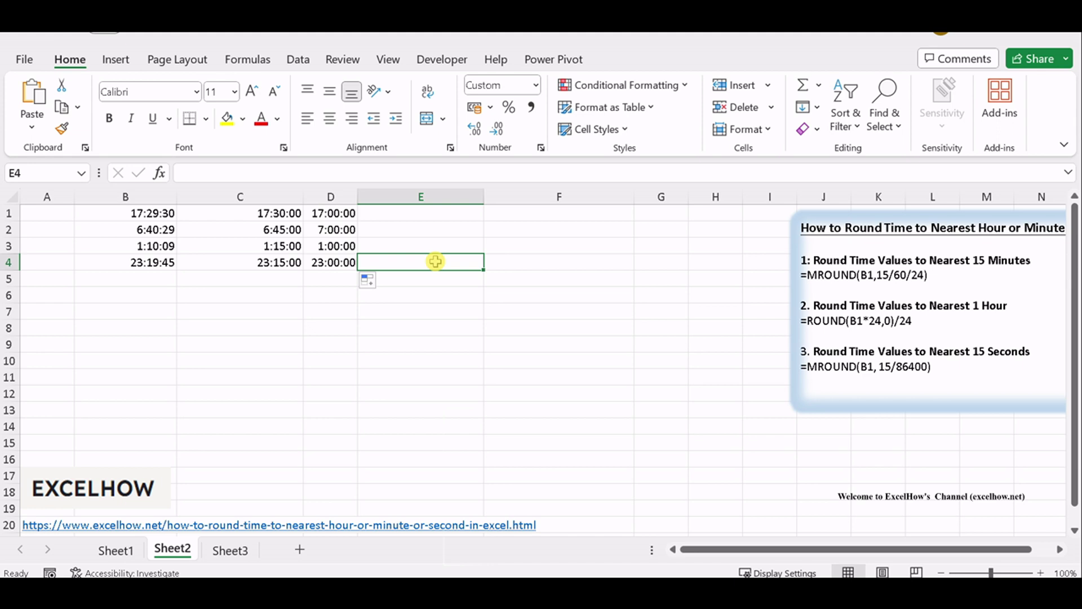
pyautogui.click(833, 320)
pyautogui.moveTo(813, 305); pyautogui.dragTo(1007, 319)
pyautogui.click(1007, 319)
pyautogui.click(527, 327)
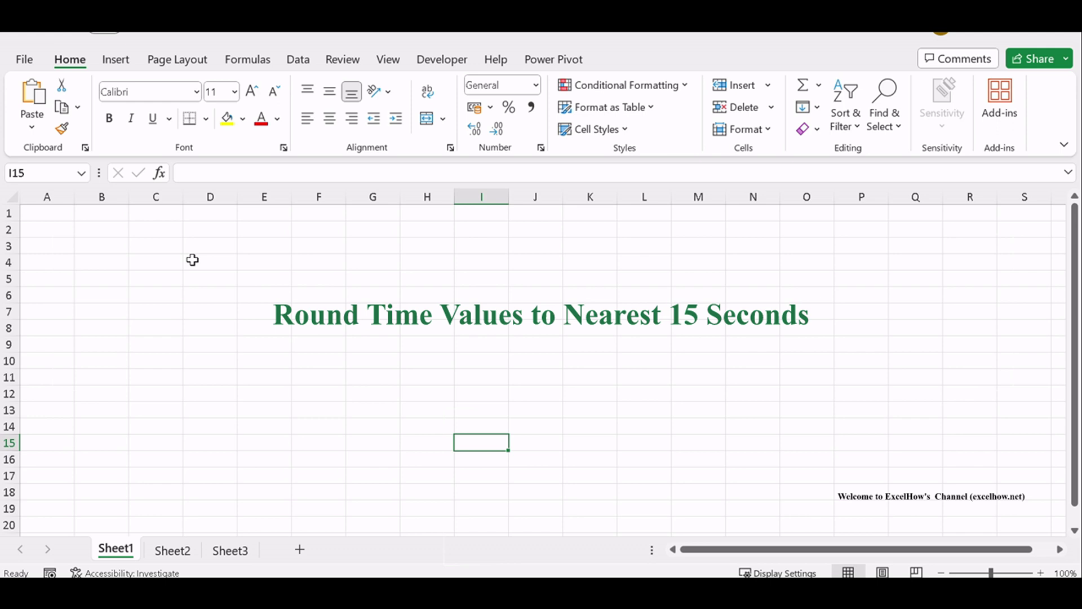
# Back on Sheet2, highlight the nearest-15-seconds formula in the notes, then select cell E1.
pyautogui.click(173, 552)
pyautogui.moveTo(850, 352); pyautogui.dragTo(1030, 352)
pyautogui.click(547, 346)
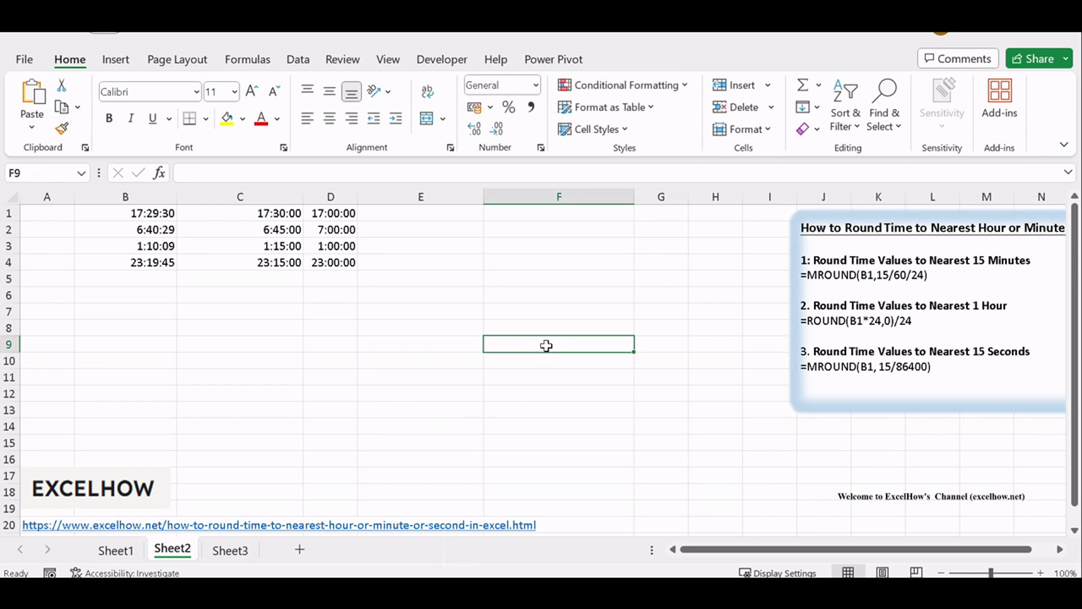
pyautogui.moveTo(878, 368); pyautogui.dragTo(933, 367)
pyautogui.click(947, 367)
pyautogui.click(417, 212)
# Paste =MROUND(B1, 15/86400) into cell E1, leaving it uncommitted.
pyautogui.doubleClick(422, 213)
pyautogui.write('=MROUND(B1, 15/86400)')
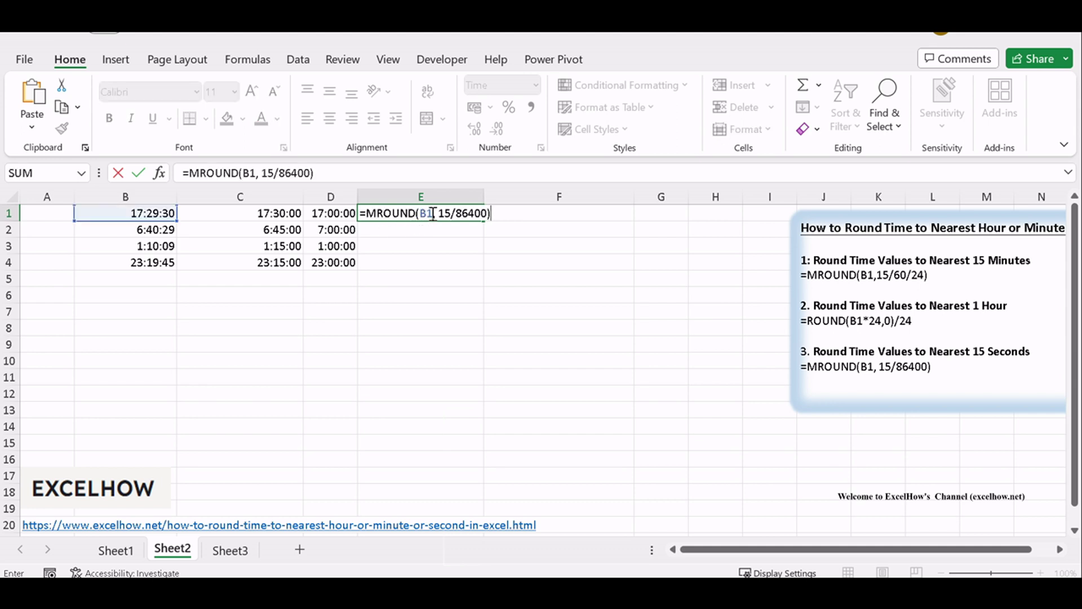